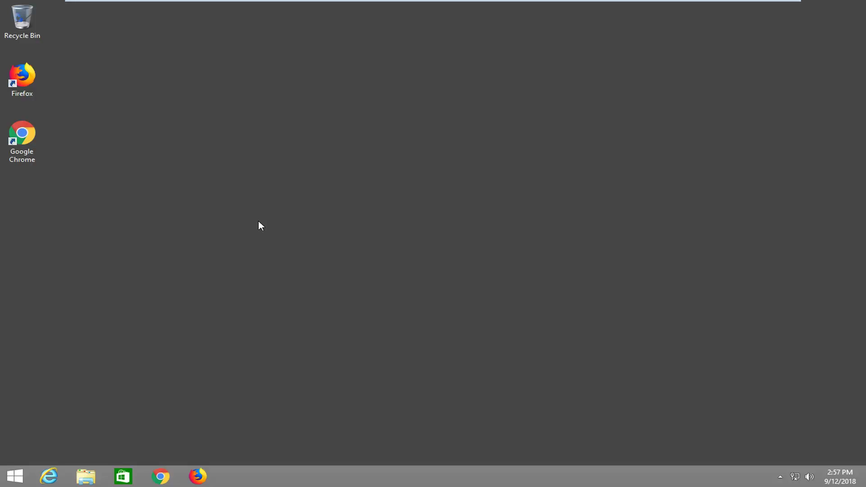
Open Control Panel from the Start right-click menu and set View by to Category
{"action": "right_click", "coordinate": [24, 479]}
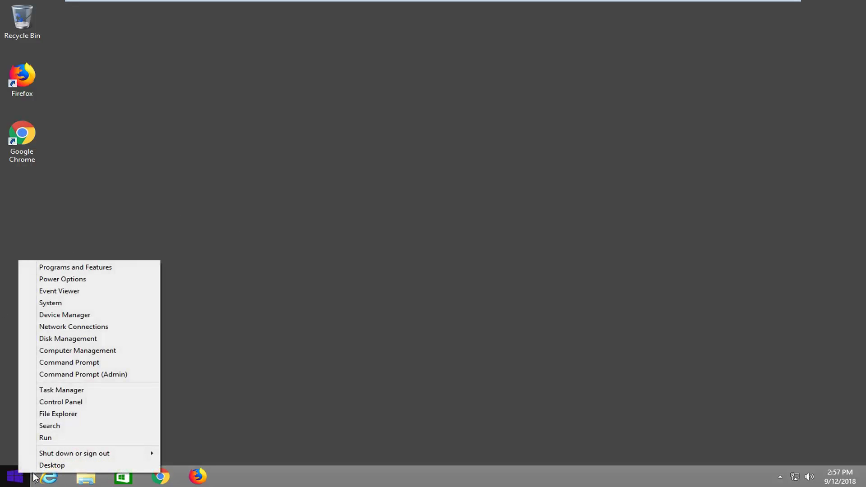
{"action": "left_click", "coordinate": [53, 406]}
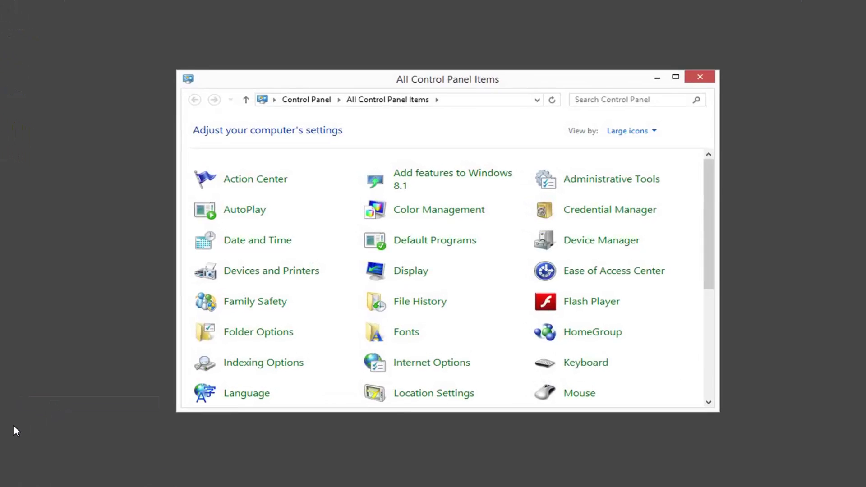
{"action": "left_click", "coordinate": [662, 111]}
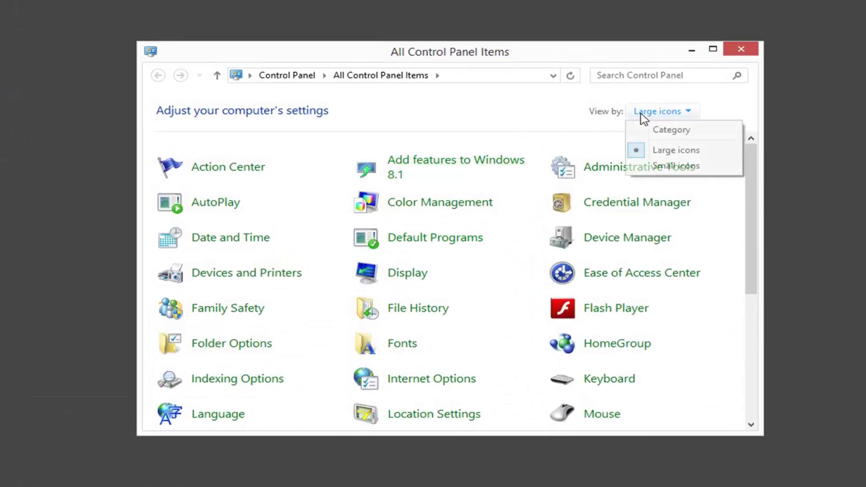
{"action": "left_click", "coordinate": [661, 127]}
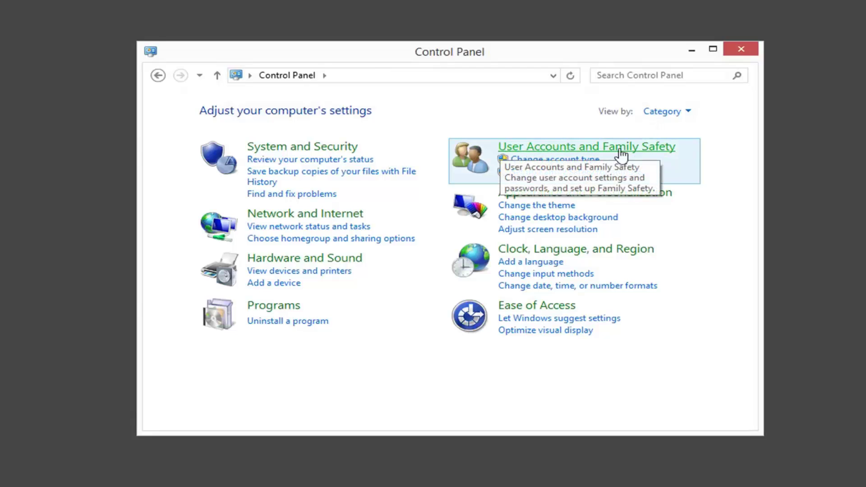
Go through User Accounts and Family Safety and User Accounts to Manage another account
{"action": "left_click", "coordinate": [542, 147]}
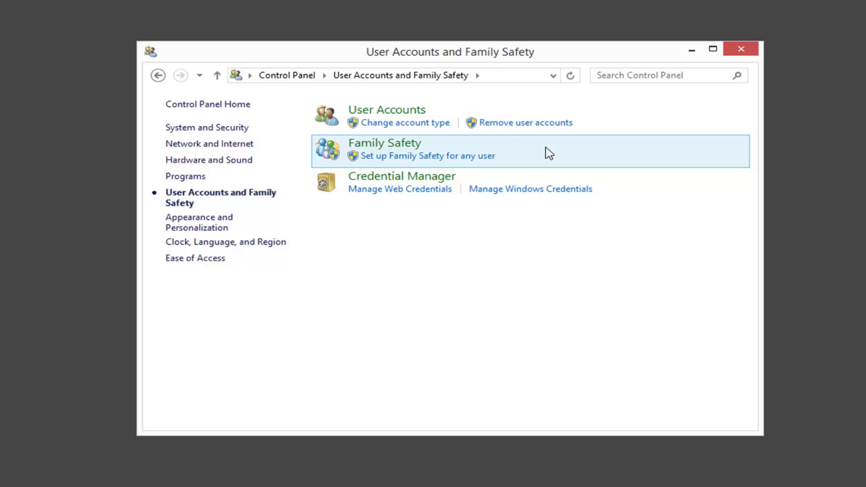
{"action": "left_click", "coordinate": [366, 114]}
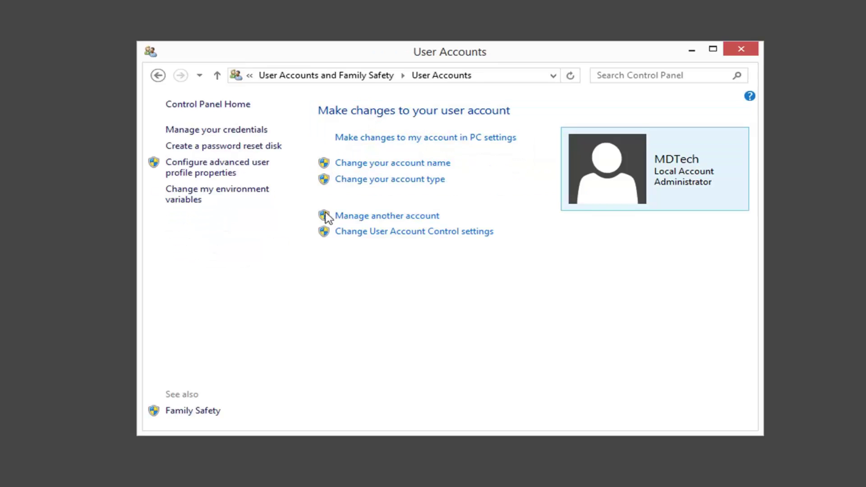
{"action": "left_click", "coordinate": [410, 215]}
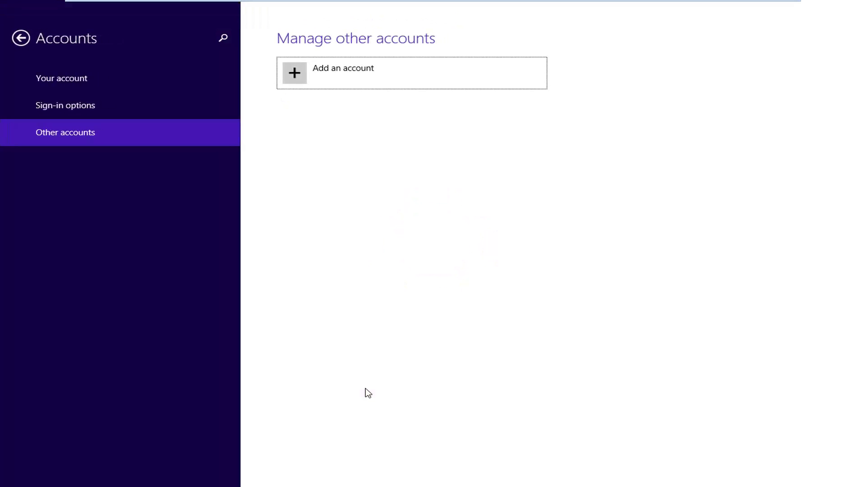
Add an account without Microsoft sign-in, choosing Local account
{"action": "left_click", "coordinate": [337, 70]}
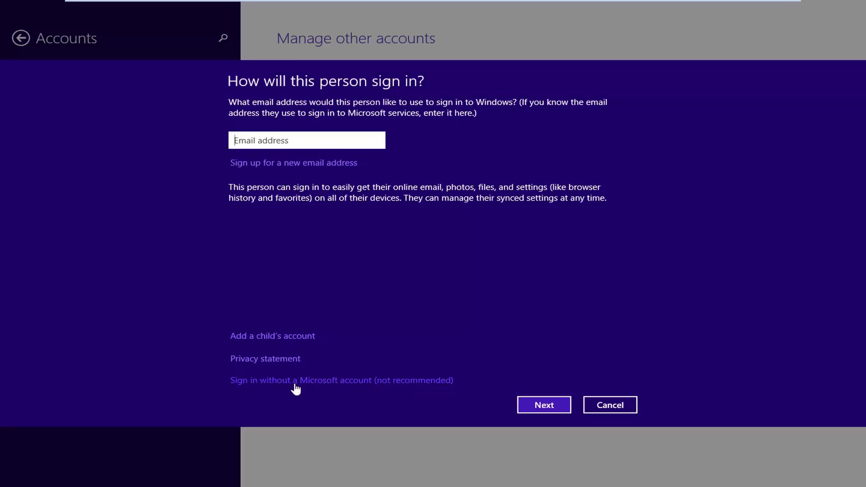
{"action": "left_click", "coordinate": [355, 381]}
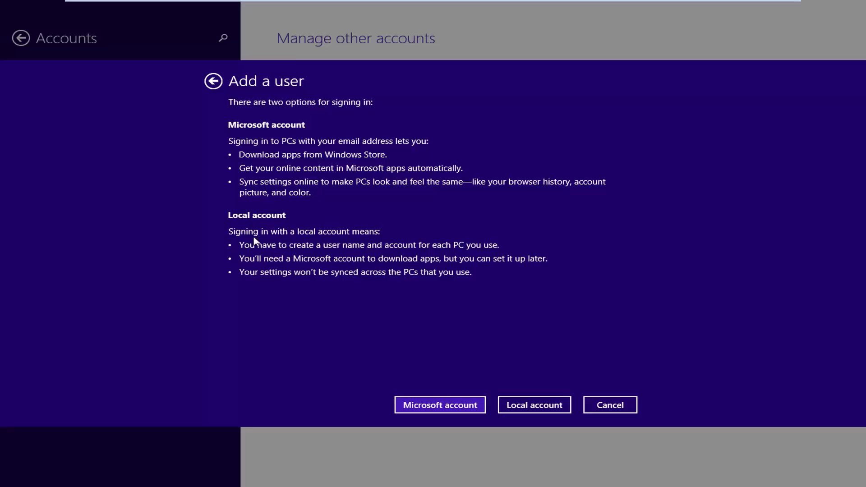
{"action": "left_click", "coordinate": [528, 405]}
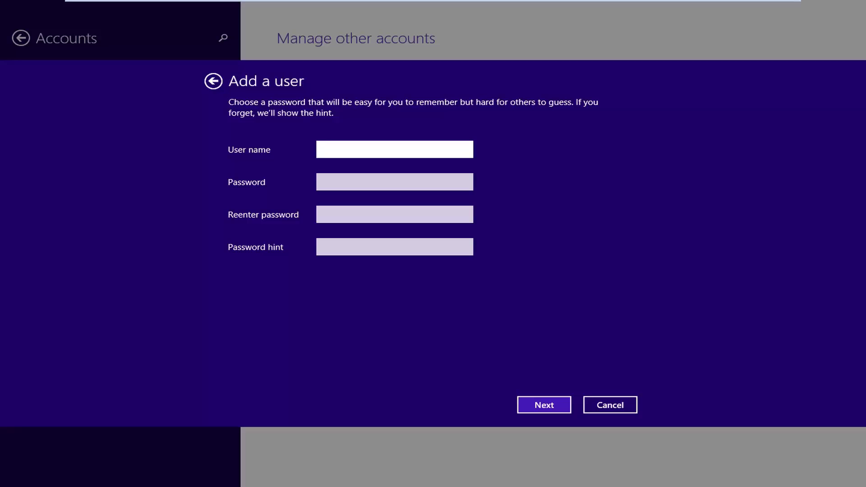
{"action": "type", "text": "Friend"}
Create the local user 'Friend' with the password fields left blank, then return to PC settings
{"action": "left_click", "coordinate": [353, 182]}
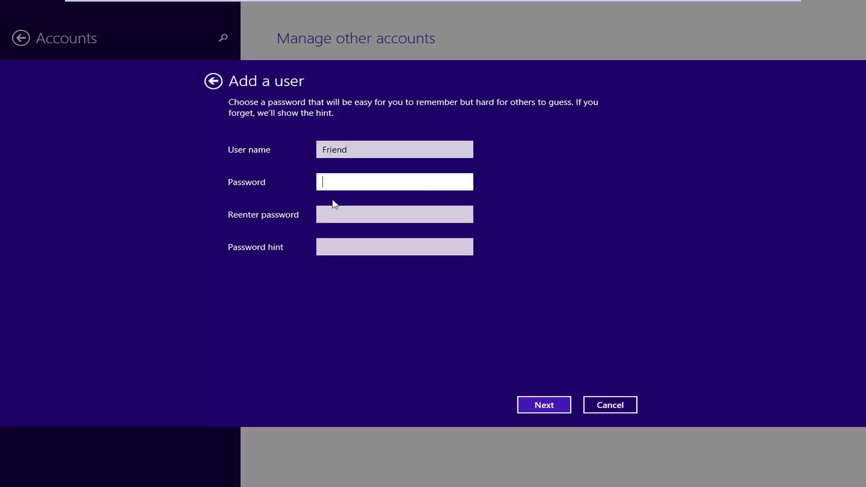
{"action": "key", "text": "Tab"}
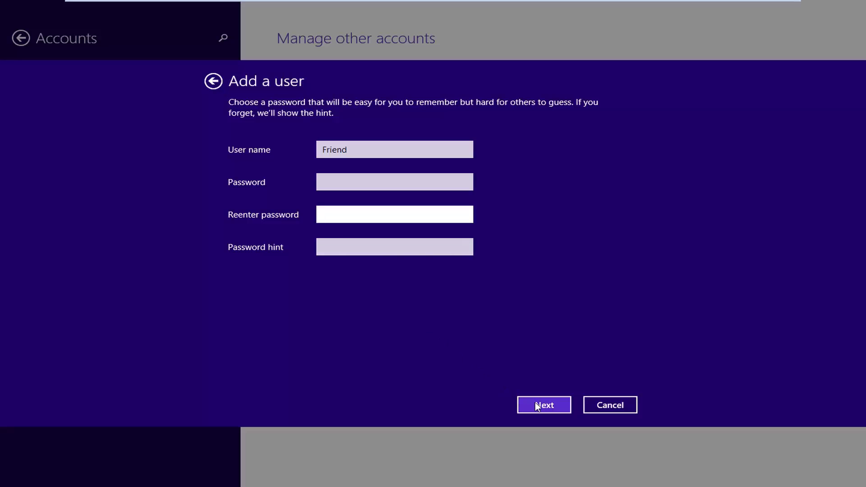
{"action": "left_click", "coordinate": [538, 406]}
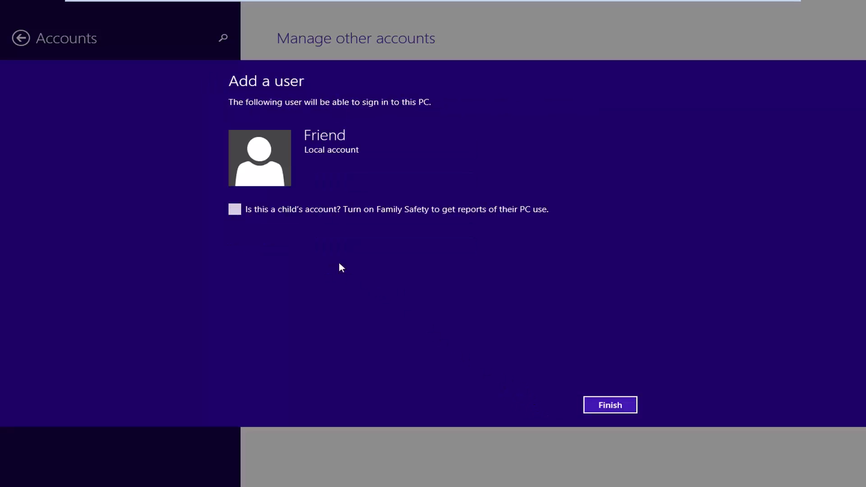
{"action": "left_click", "coordinate": [611, 405]}
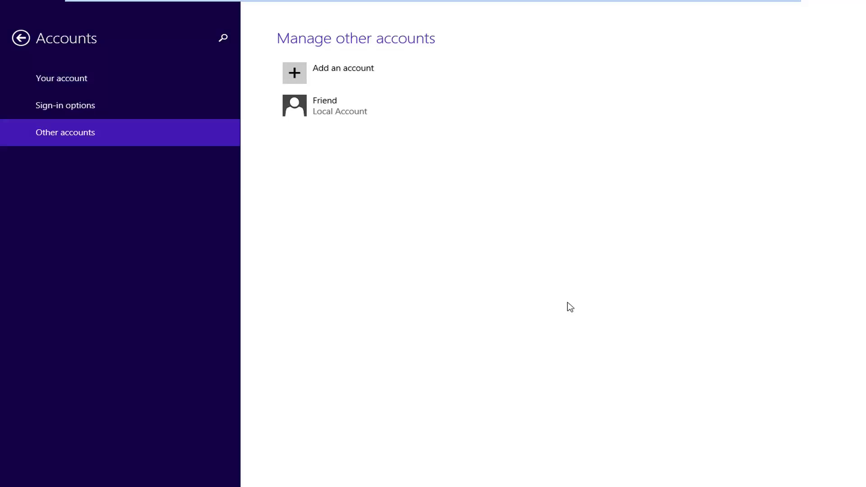
{"action": "left_click", "coordinate": [312, 112]}
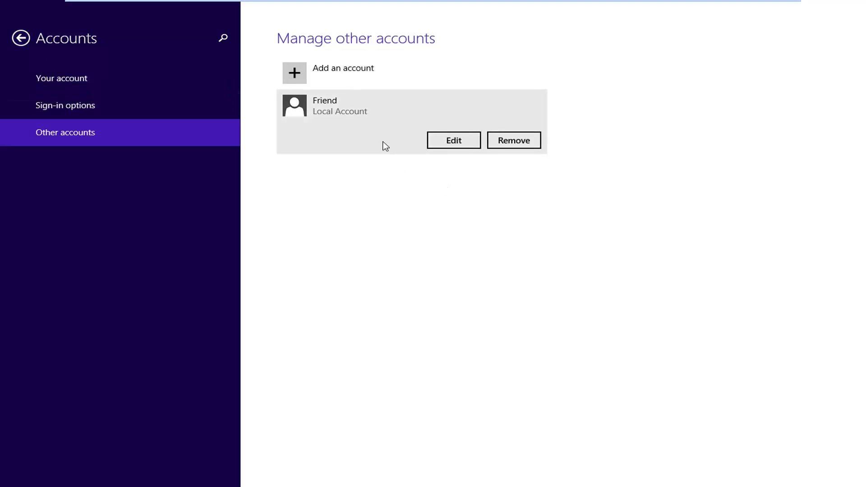
{"action": "left_click", "coordinate": [19, 39]}
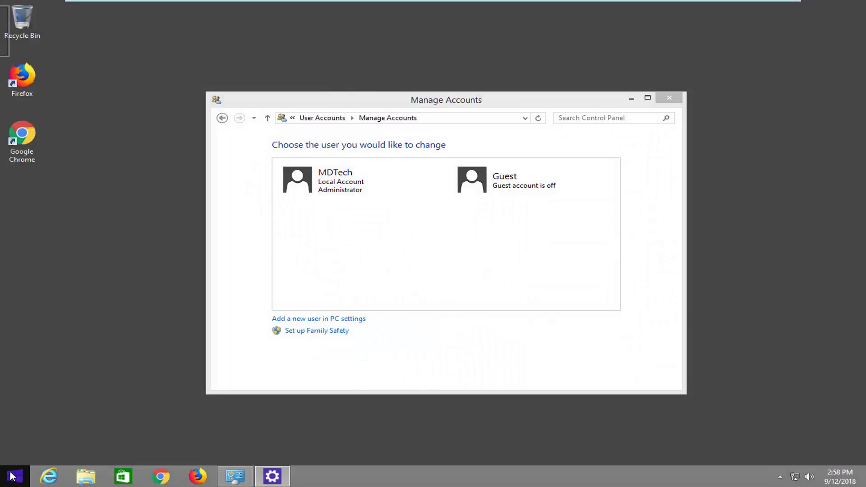
Sign out via the Start right-click menu and sign in on the Friend tile
{"action": "right_click", "coordinate": [14, 477]}
{"action": "mouse_move", "coordinate": [66, 452]}
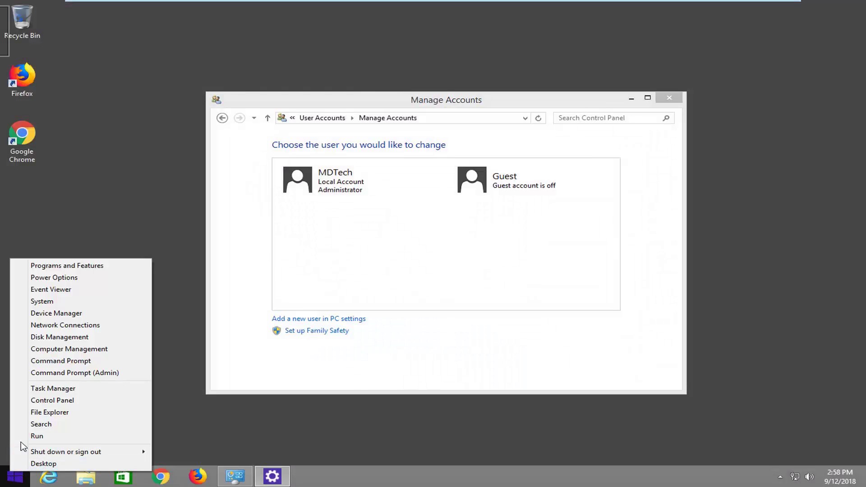
{"action": "left_click", "coordinate": [183, 416]}
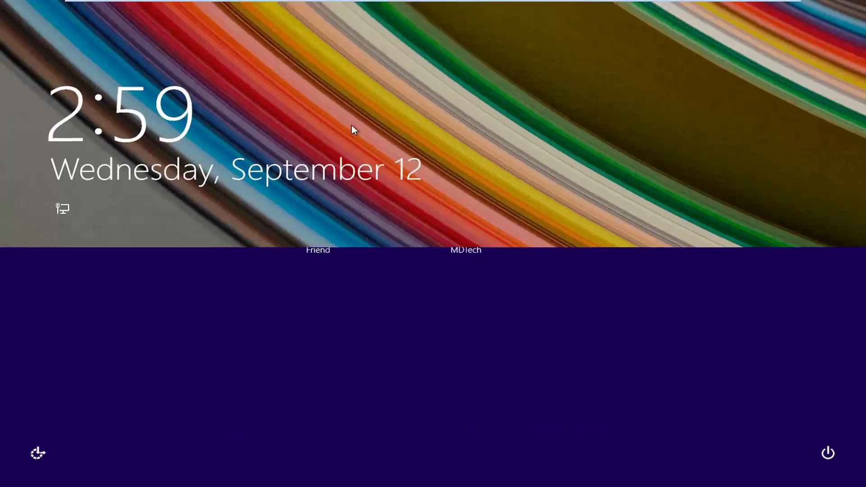
{"action": "left_click", "coordinate": [392, 191]}
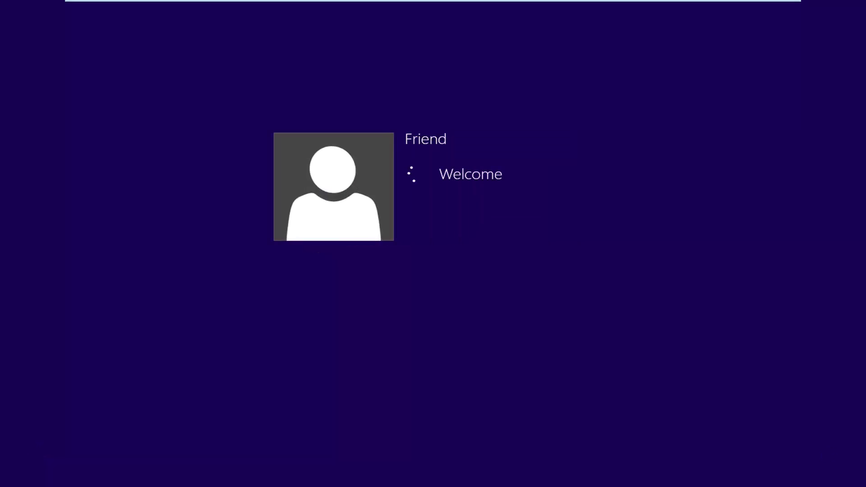